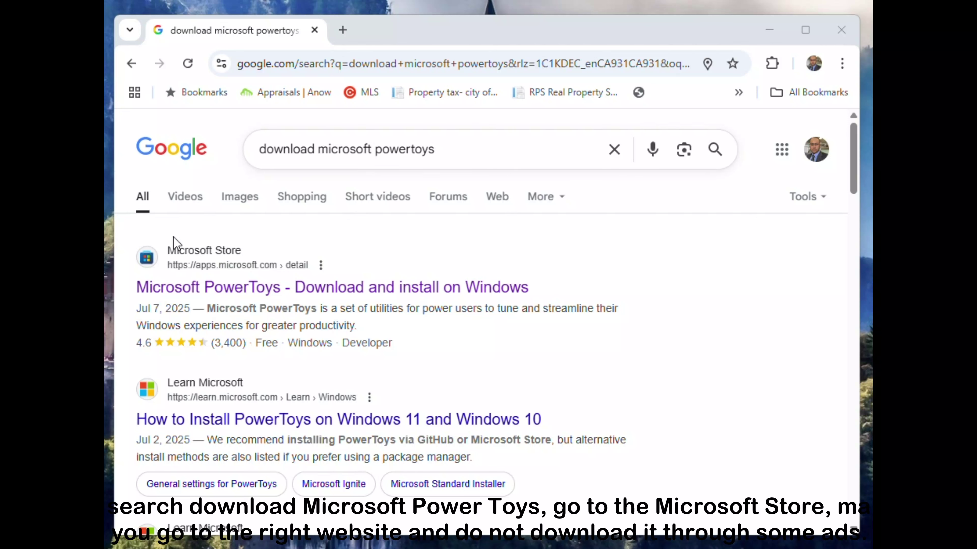
Open the Microsoft Store result for Microsoft PowerToys, accept the optional cookies and look through the product page
{"action": "left_click", "coordinate": [230, 298]}
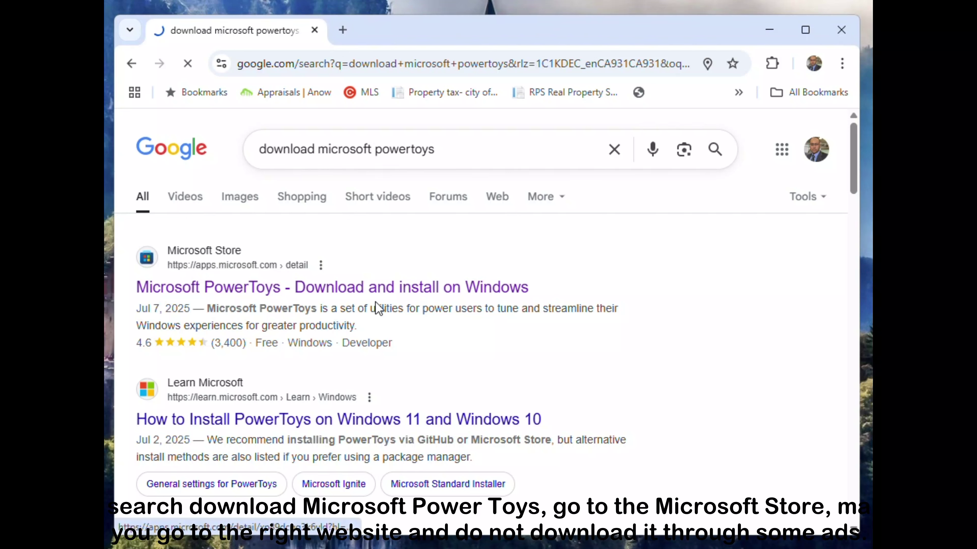
{"action": "scroll", "coordinate": [462, 312], "scroll_direction": "down", "scroll_amount": 5}
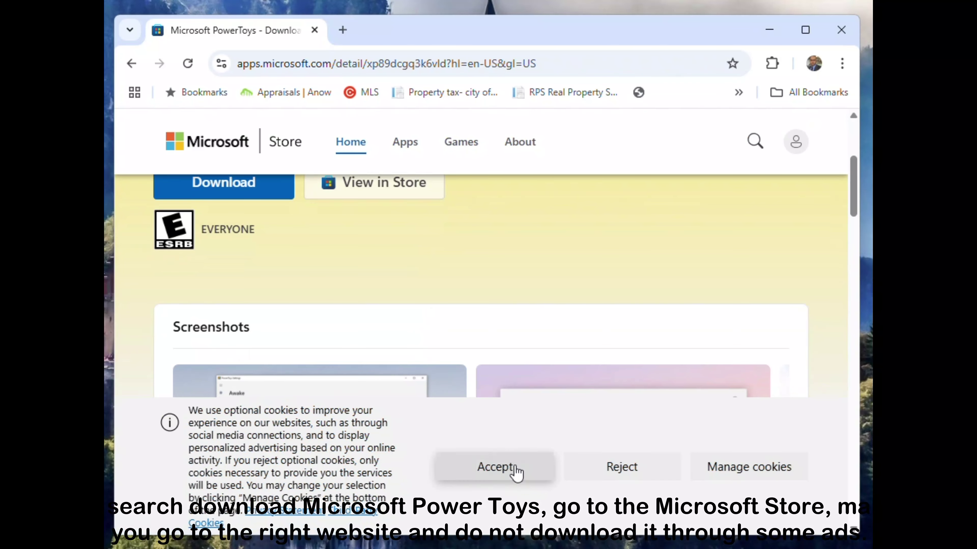
{"action": "left_click", "coordinate": [514, 467]}
{"action": "scroll", "coordinate": [398, 307], "scroll_direction": "down", "scroll_amount": 4}
{"action": "scroll", "coordinate": [327, 342], "scroll_direction": "down", "scroll_amount": 8}
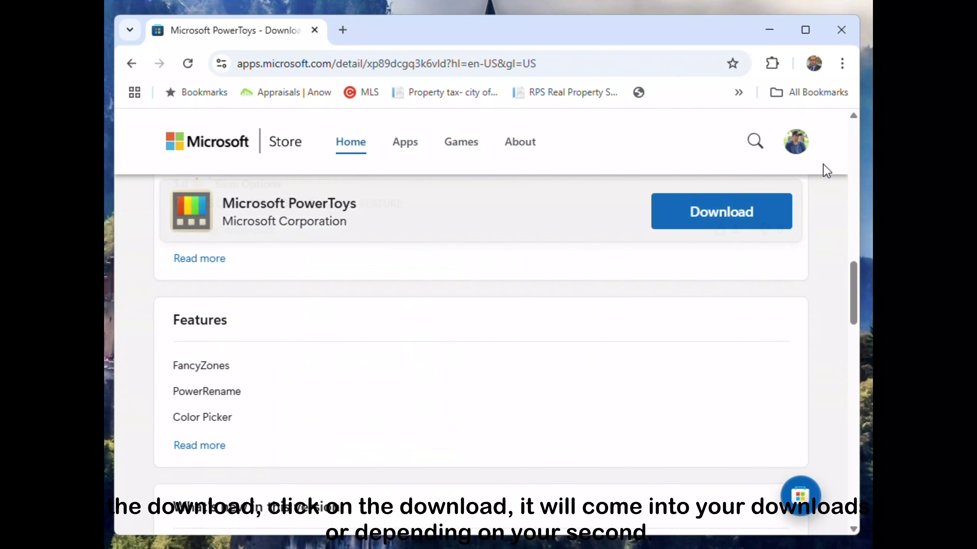
Check the browser's download history for the Microsoft PowerToys installer, and close the history page
{"action": "left_click", "coordinate": [842, 65]}
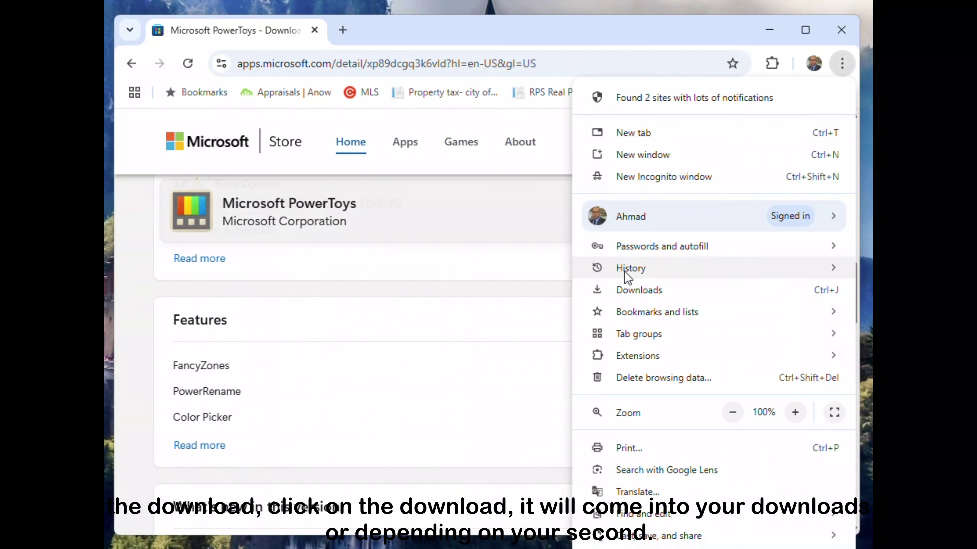
{"action": "left_click", "coordinate": [630, 291]}
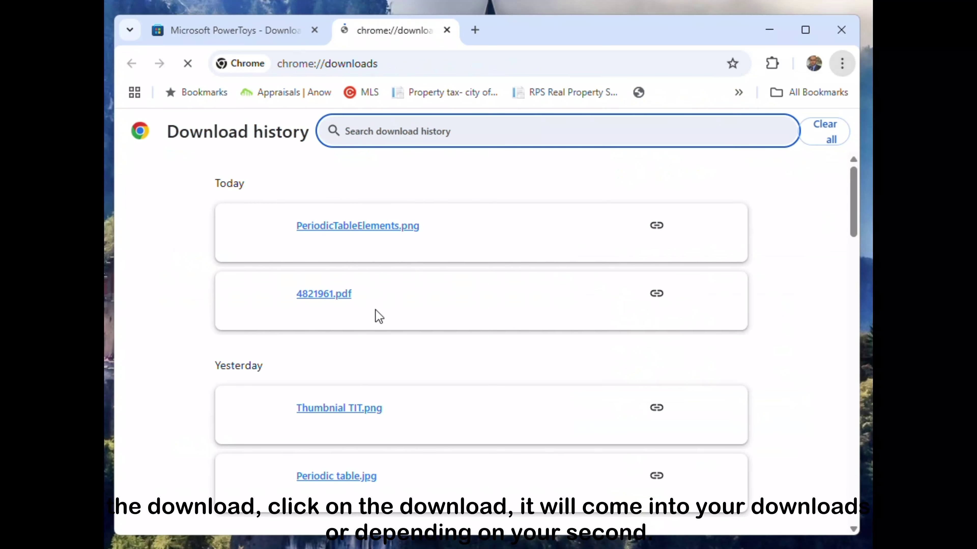
{"action": "scroll", "coordinate": [495, 328], "scroll_direction": "down", "scroll_amount": 6}
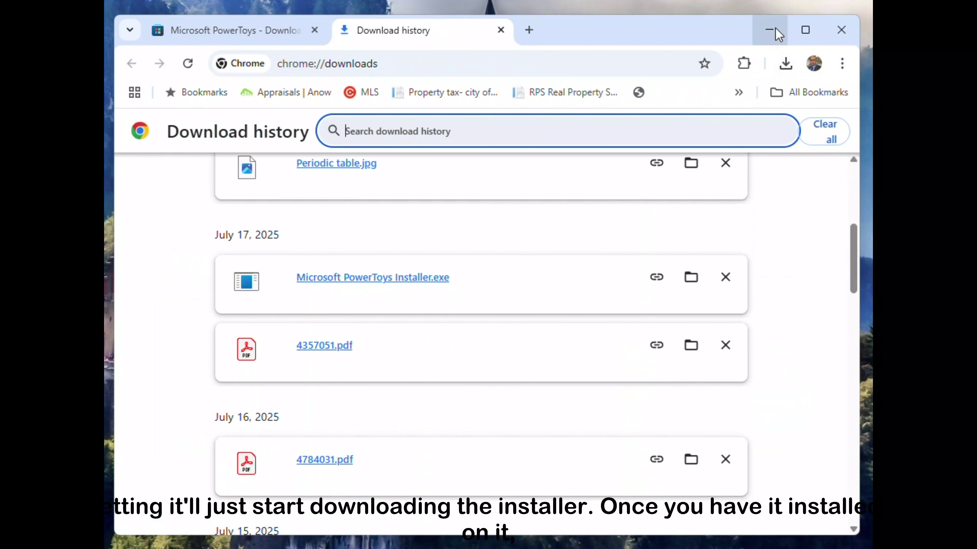
{"action": "scroll", "coordinate": [760, 290], "scroll_direction": "up", "scroll_amount": 2}
{"action": "scroll", "coordinate": [760, 290], "scroll_direction": "up", "scroll_amount": 2}
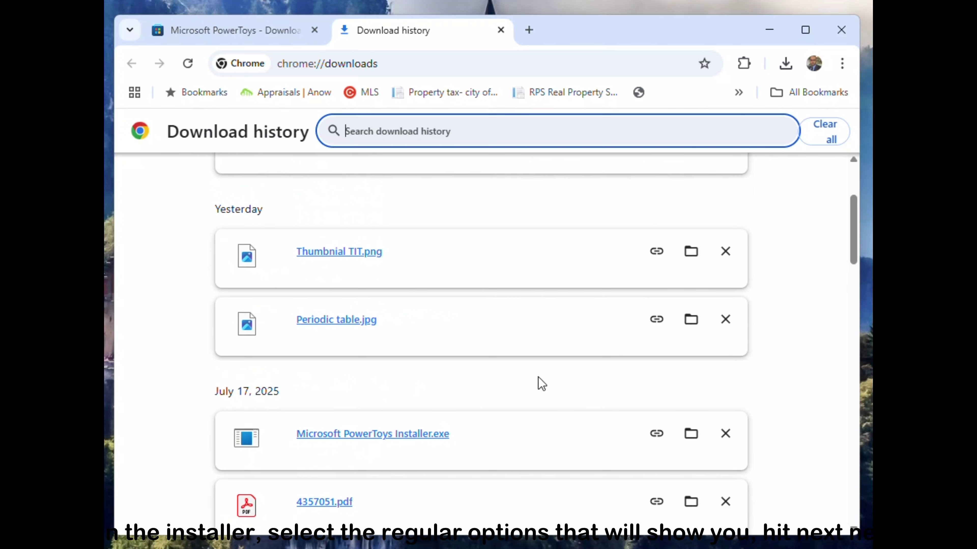
{"action": "scroll", "coordinate": [762, 285], "scroll_direction": "up", "scroll_amount": 4}
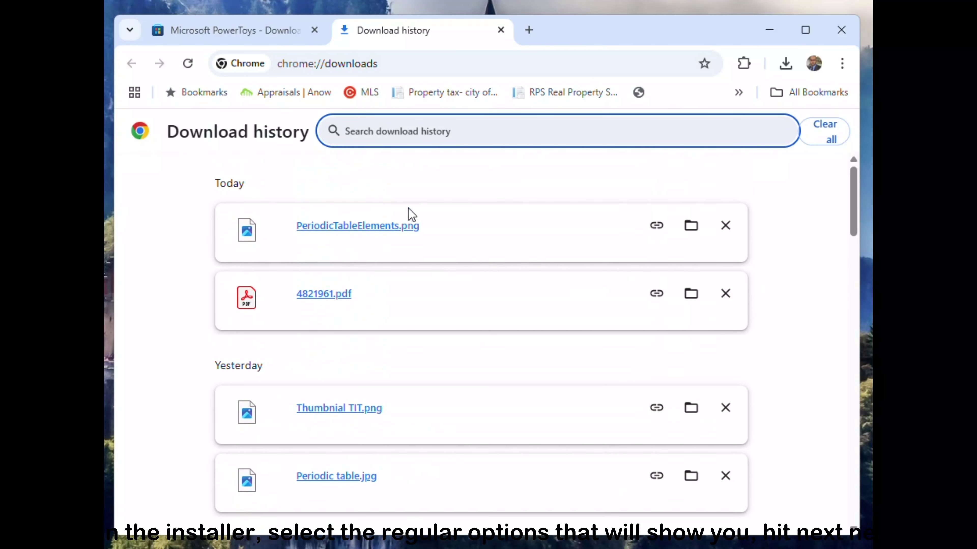
{"action": "left_click", "coordinate": [501, 30]}
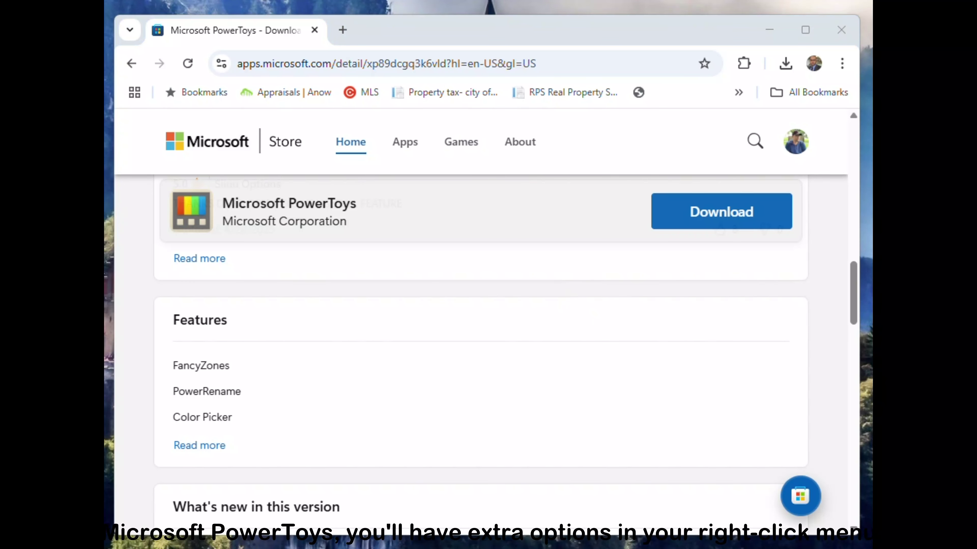
Switch to the File Explorer window showing the Pictures "New folder" and move and resize it to fit fully in view
{"action": "left_click_drag", "start_coordinate": [537, 26], "coordinate": [481, 39]}
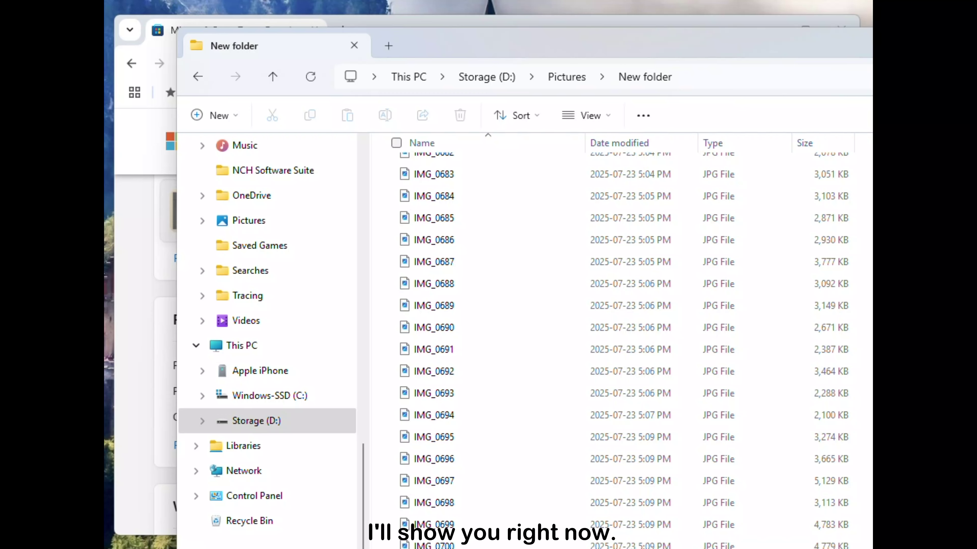
{"action": "left_click_drag", "start_coordinate": [872, 293], "coordinate": [756, 293]}
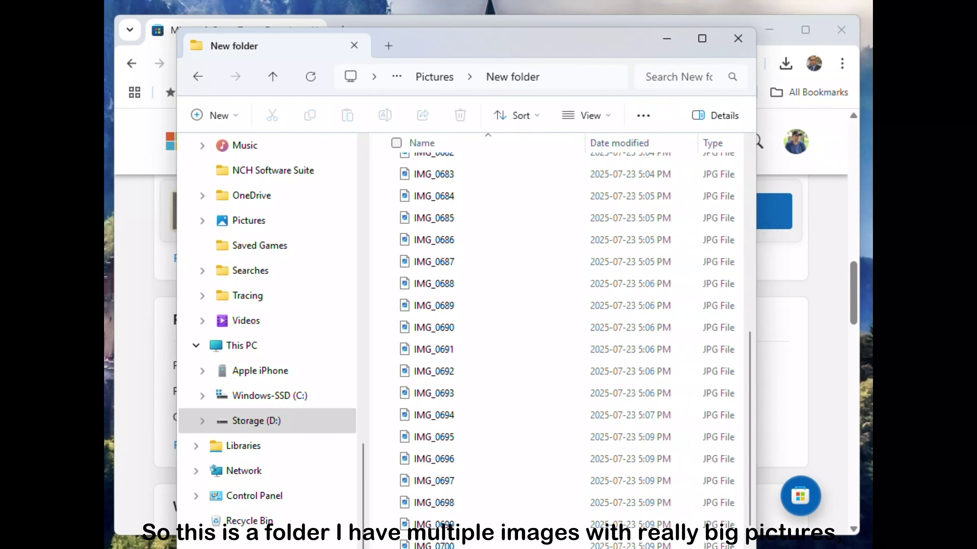
{"action": "left_click_drag", "start_coordinate": [757, 548], "coordinate": [805, 490]}
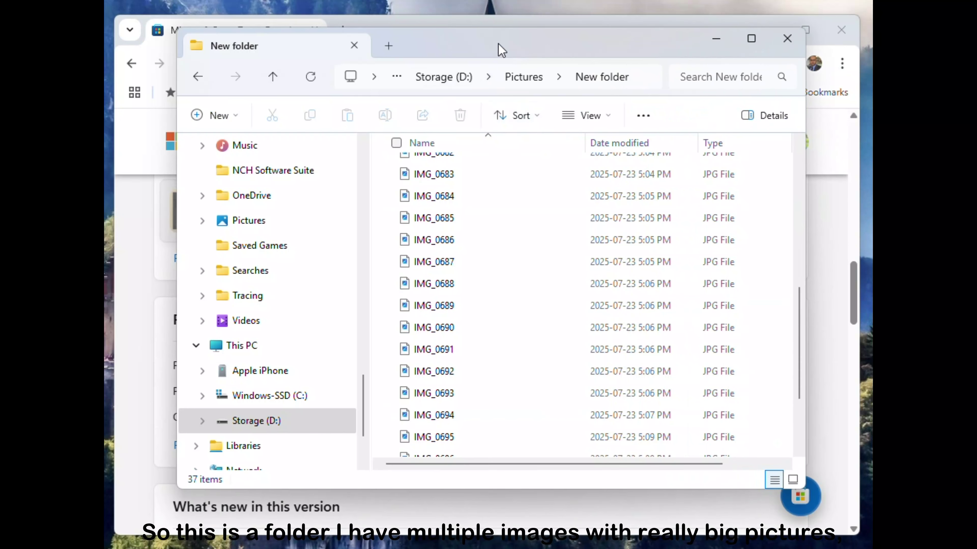
{"action": "left_click_drag", "start_coordinate": [494, 47], "coordinate": [446, 47]}
Examine the JPG images in the folder from IMG_0665 to IMG_0701 and their file sizes
{"action": "scroll", "coordinate": [517, 308], "scroll_direction": "up", "scroll_amount": 6}
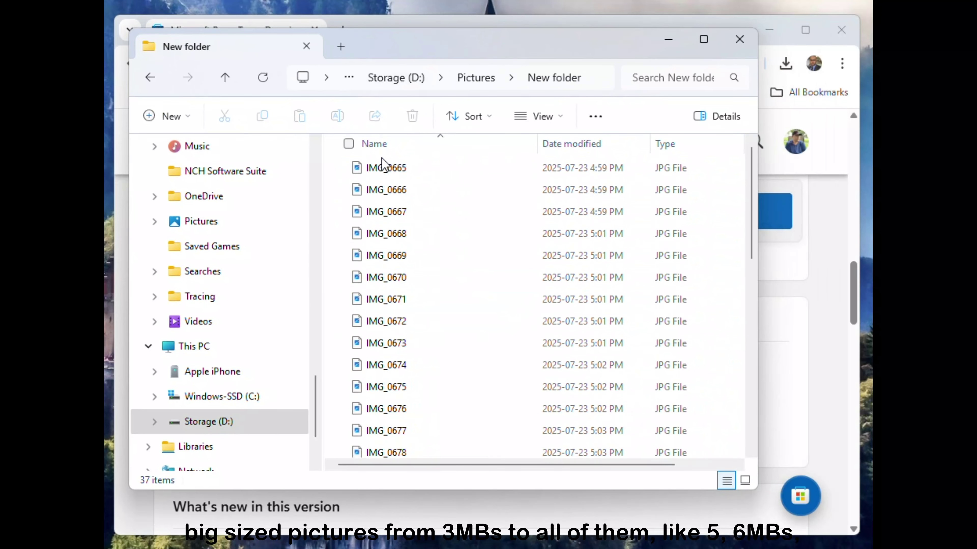
{"action": "left_click", "coordinate": [385, 168]}
{"action": "scroll", "coordinate": [423, 269], "scroll_direction": "down", "scroll_amount": 8}
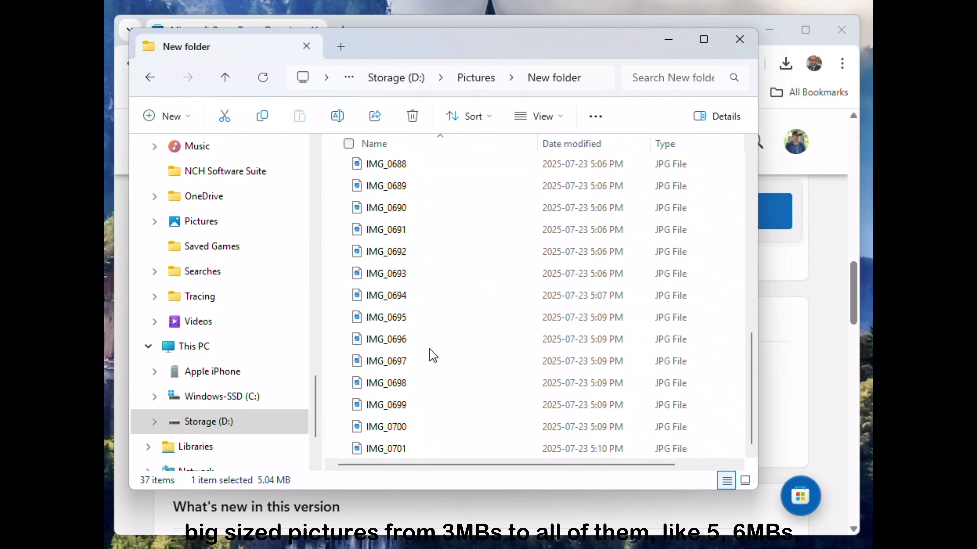
{"action": "left_click_drag", "start_coordinate": [525, 464], "coordinate": [635, 466]}
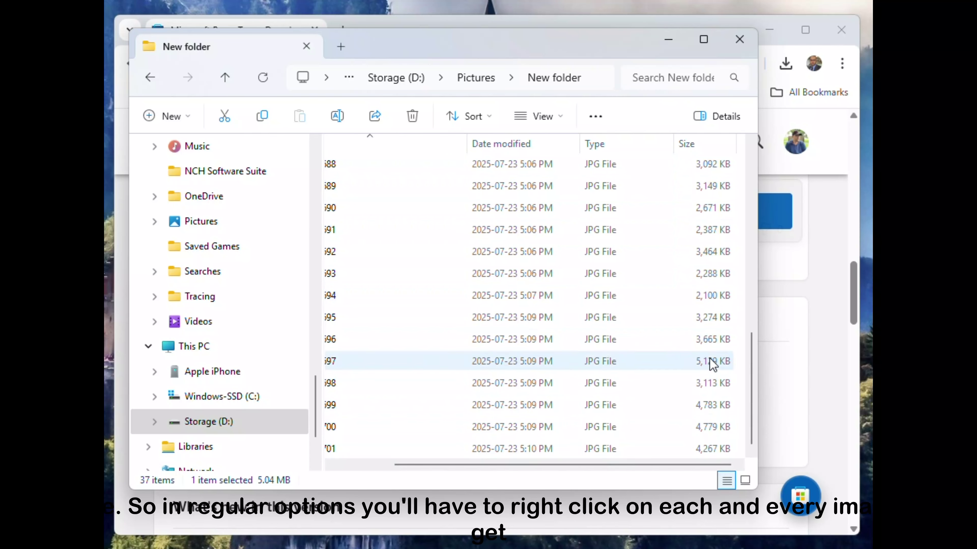
{"action": "scroll", "coordinate": [711, 231], "scroll_direction": "up", "scroll_amount": 8}
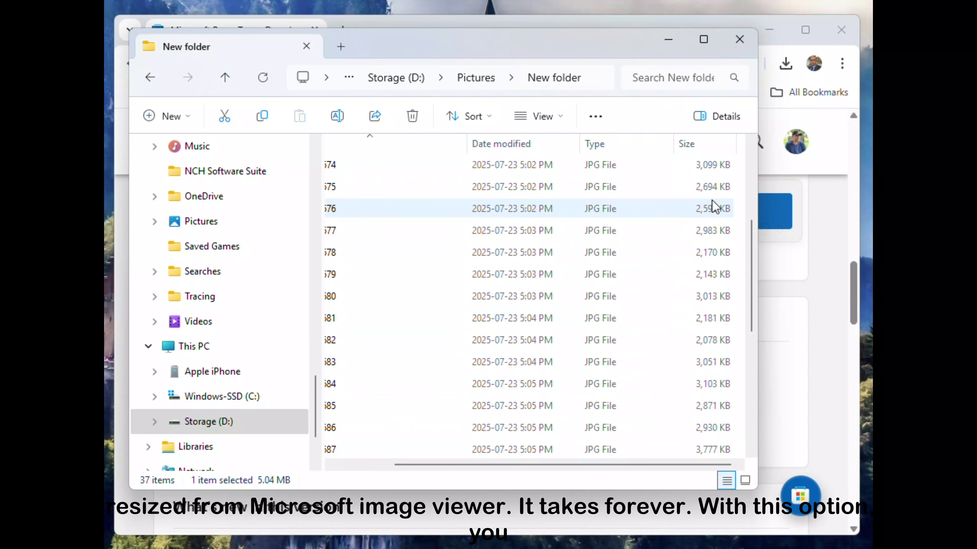
{"action": "left_click_drag", "start_coordinate": [481, 465], "coordinate": [386, 465]}
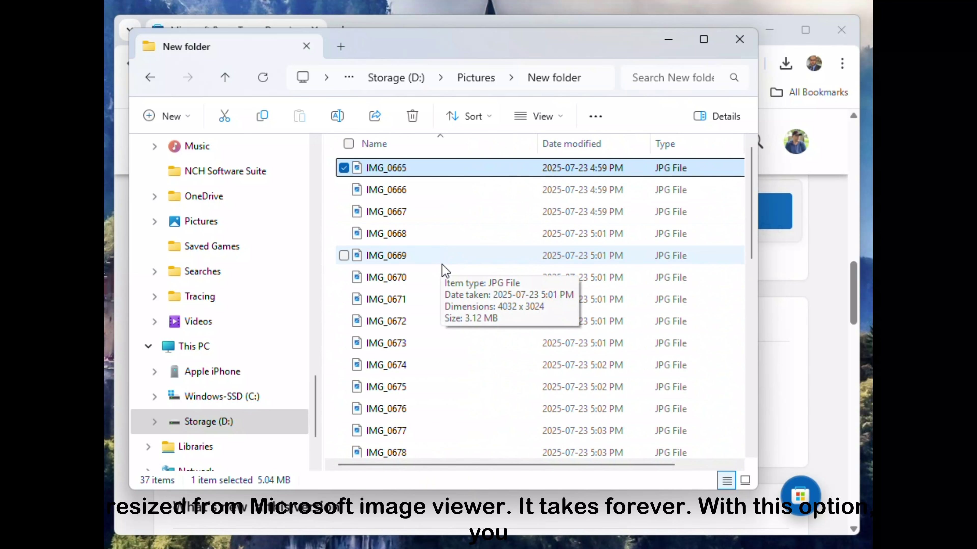
{"action": "scroll", "coordinate": [456, 283], "scroll_direction": "down", "scroll_amount": 2}
{"action": "scroll", "coordinate": [455, 283], "scroll_direction": "down", "scroll_amount": 6}
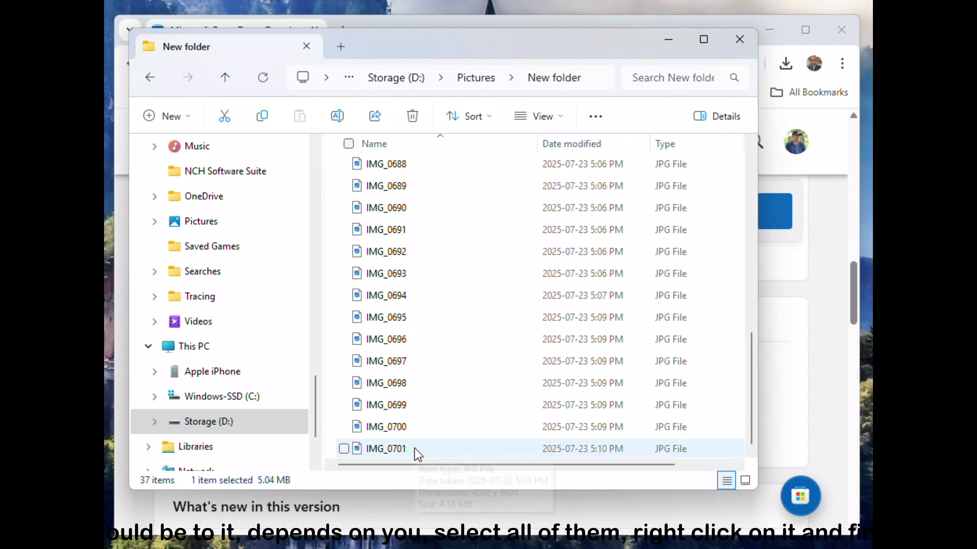
Select all the images in the folder and open them in Image Resizer
{"action": "key", "text": "ctrl+a"}
{"action": "right_click", "coordinate": [460, 185]}
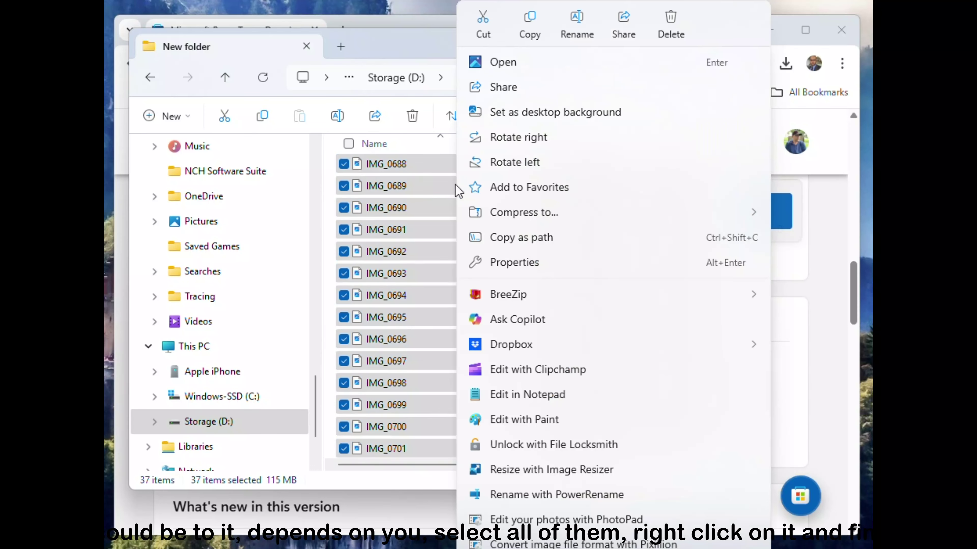
{"action": "mouse_move", "coordinate": [515, 299]}
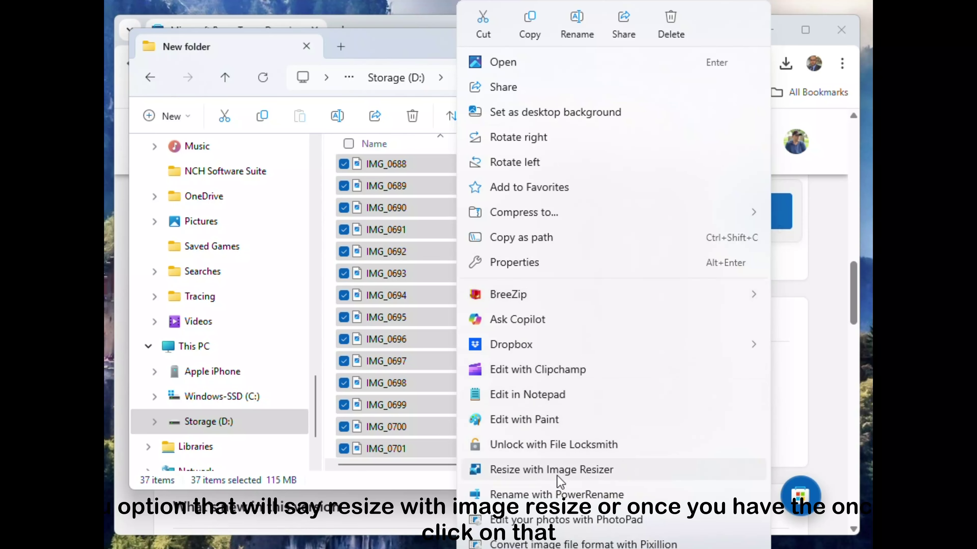
{"action": "left_click", "coordinate": [633, 474]}
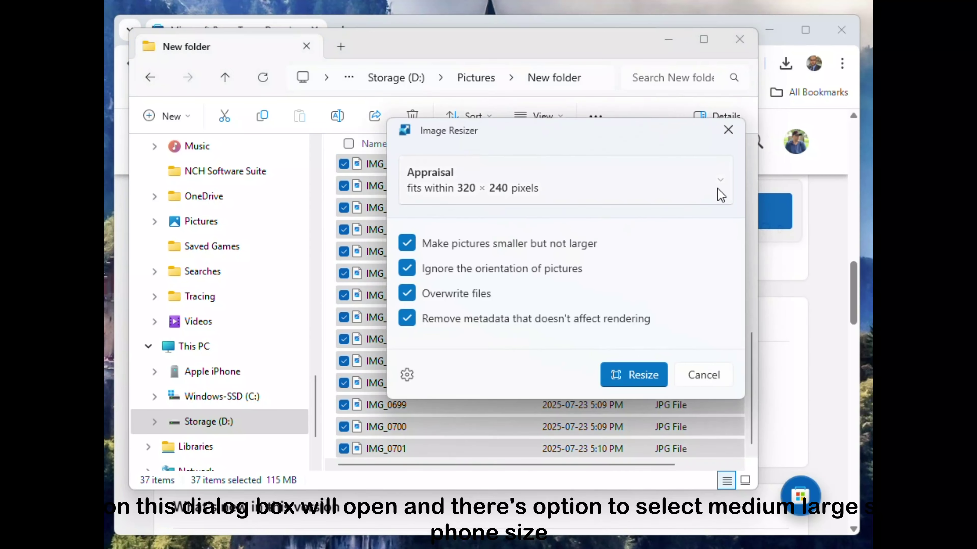
Resize the pictures with the Appraisal preset (320 × 240 pixels) and Overwrite files turned off
{"action": "left_click", "coordinate": [725, 180]}
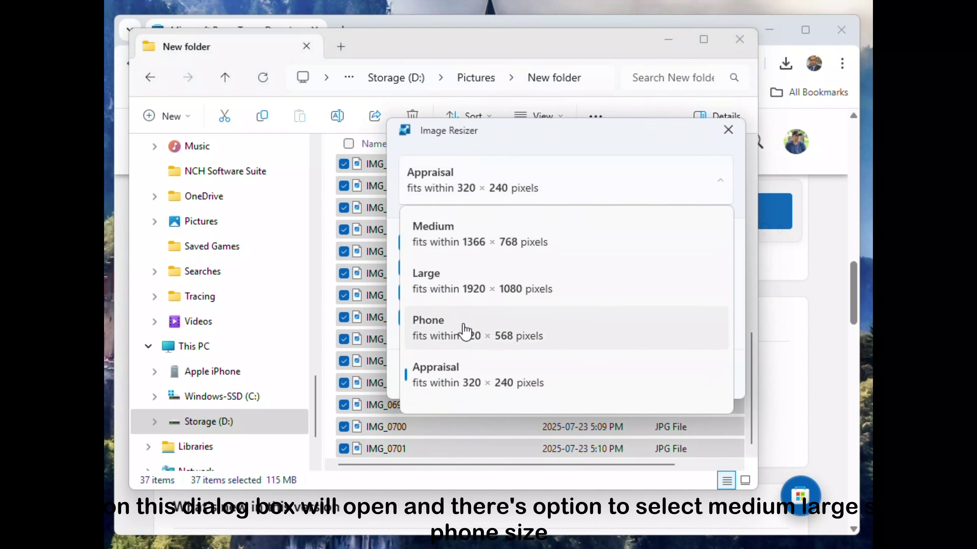
{"action": "scroll", "coordinate": [545, 333], "scroll_direction": "down", "scroll_amount": 1}
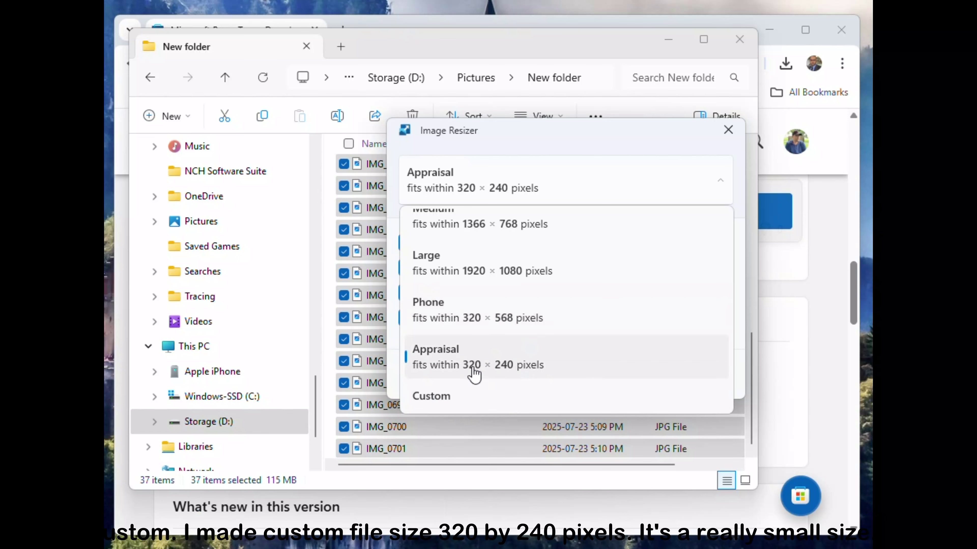
{"action": "left_click", "coordinate": [493, 371]}
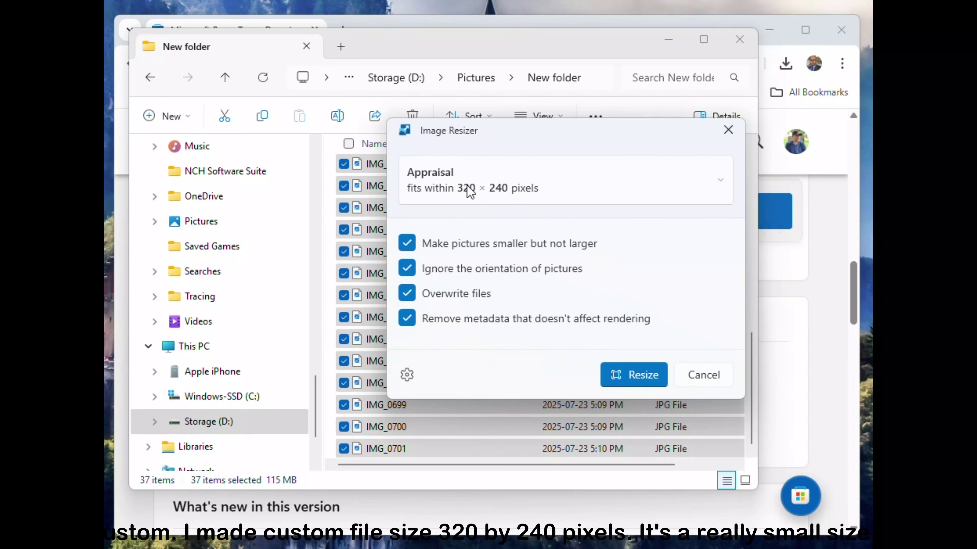
{"action": "left_click", "coordinate": [409, 296]}
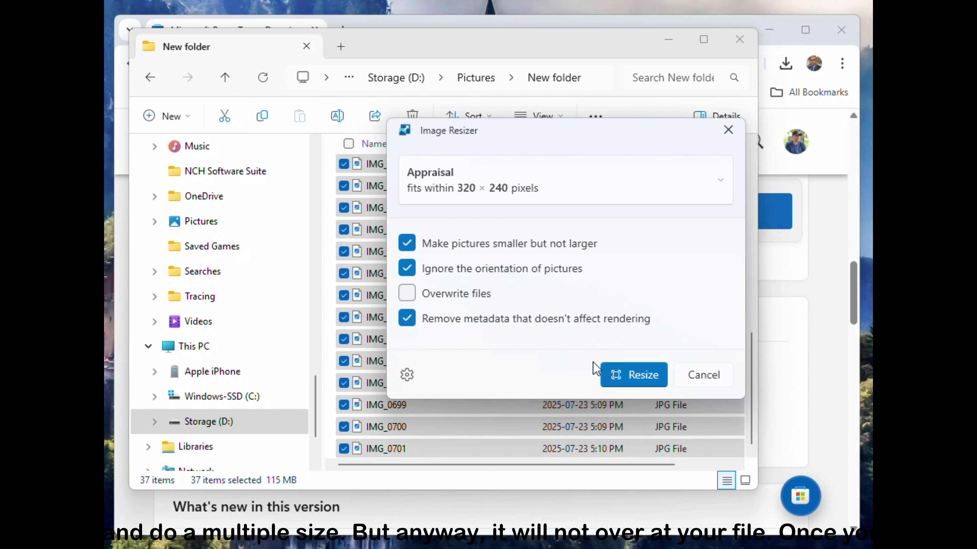
{"action": "left_click", "coordinate": [640, 376]}
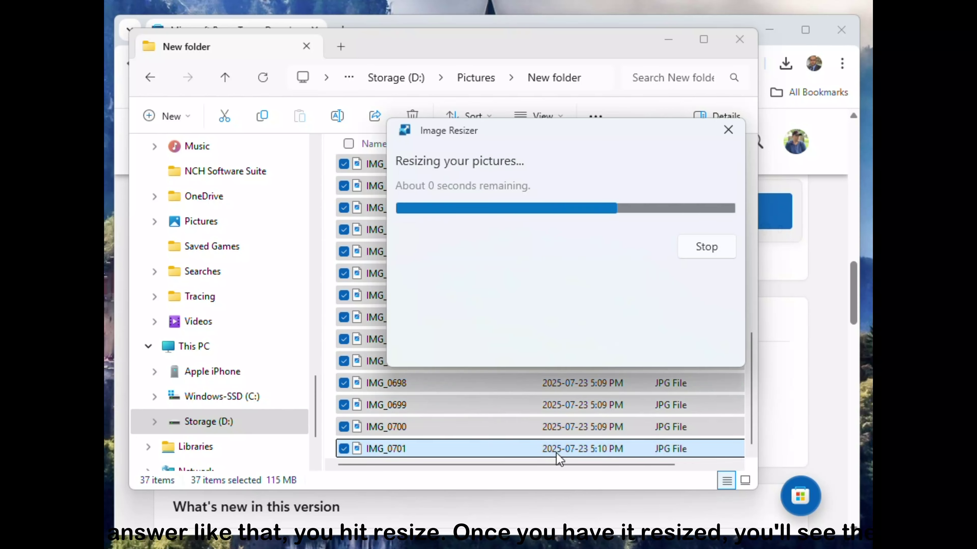
Compare the file sizes of the Appraisal copies with the originals, widening the folder window to show names and sizes together
{"action": "left_click_drag", "start_coordinate": [599, 462], "coordinate": [708, 463]}
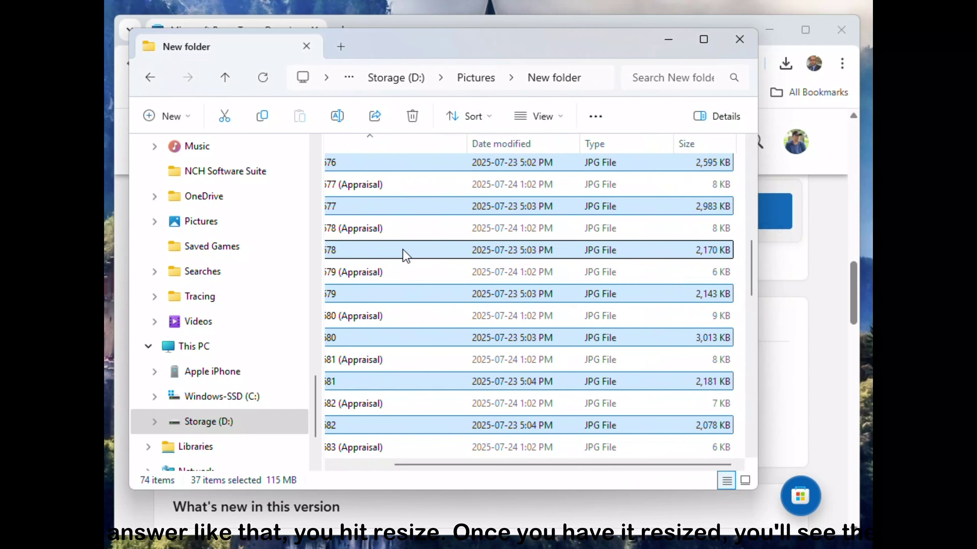
{"action": "left_click_drag", "start_coordinate": [530, 467], "coordinate": [609, 466]}
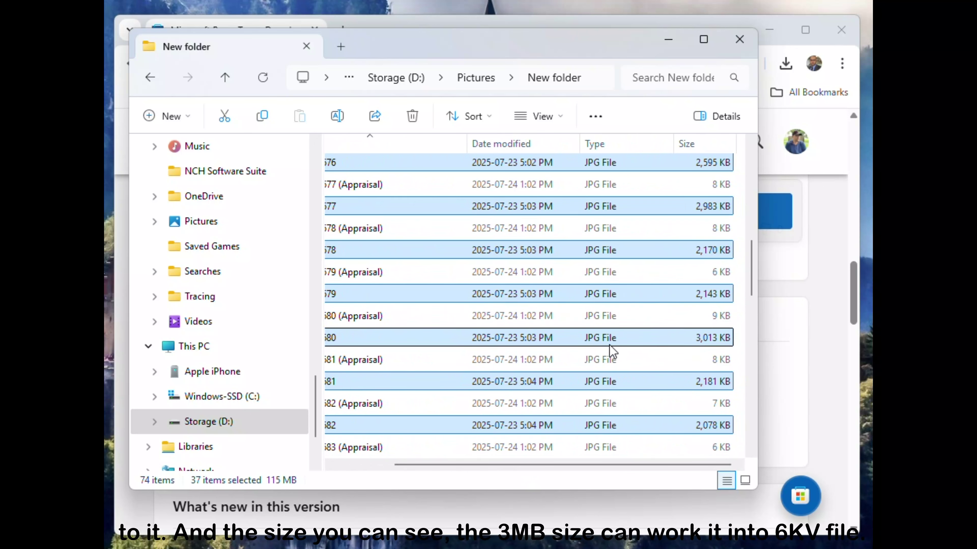
{"action": "scroll", "coordinate": [654, 338], "scroll_direction": "up", "scroll_amount": 3}
{"action": "scroll", "coordinate": [654, 327], "scroll_direction": "up", "scroll_amount": 5}
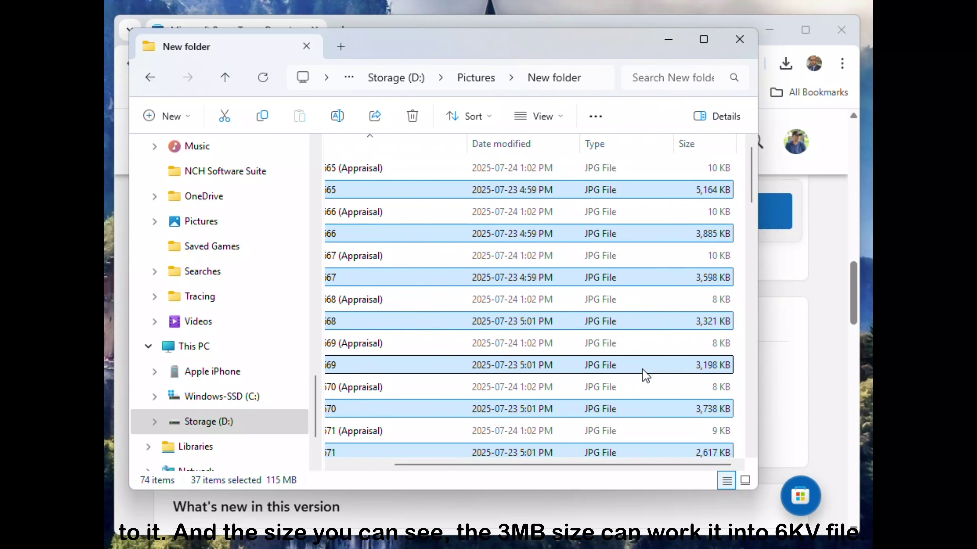
{"action": "left_click_drag", "start_coordinate": [612, 473], "coordinate": [501, 465]}
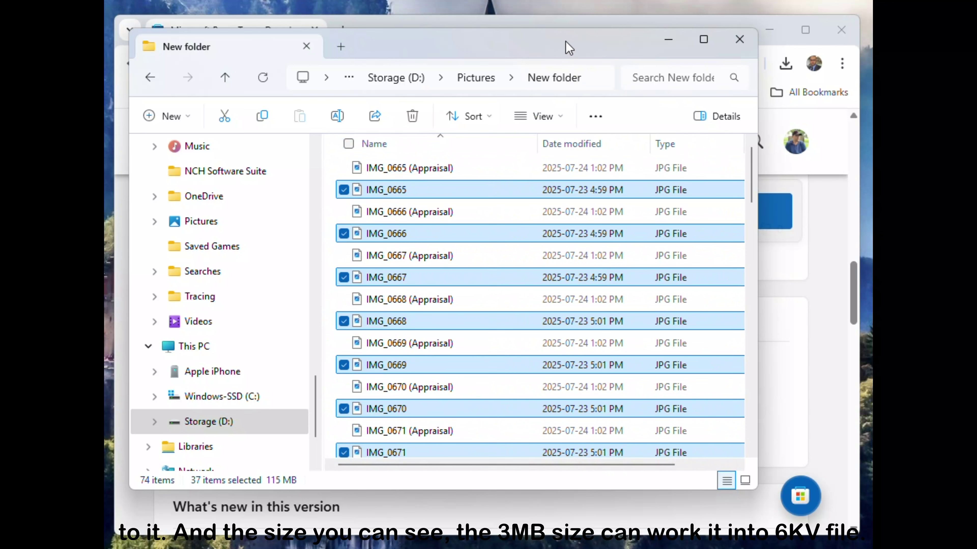
{"action": "left_click_drag", "start_coordinate": [758, 212], "coordinate": [835, 204]}
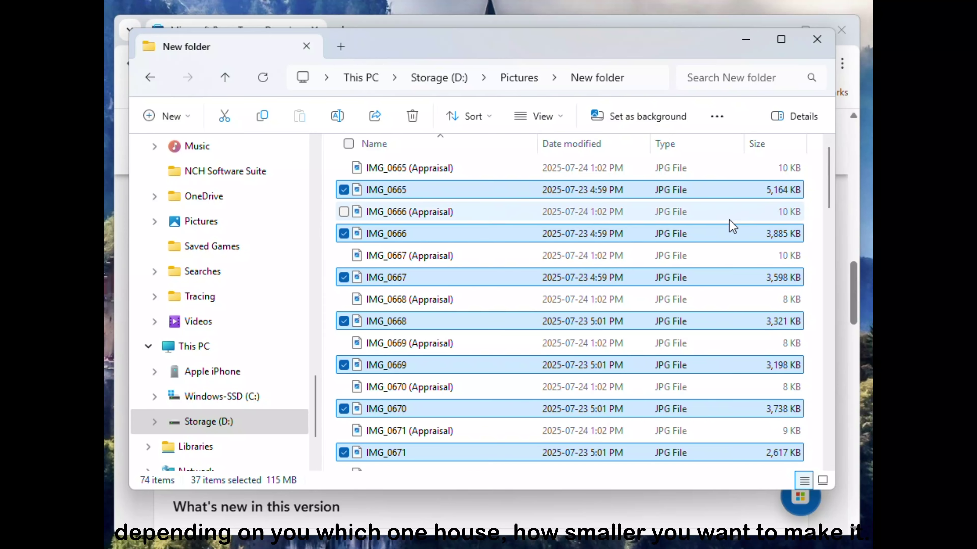